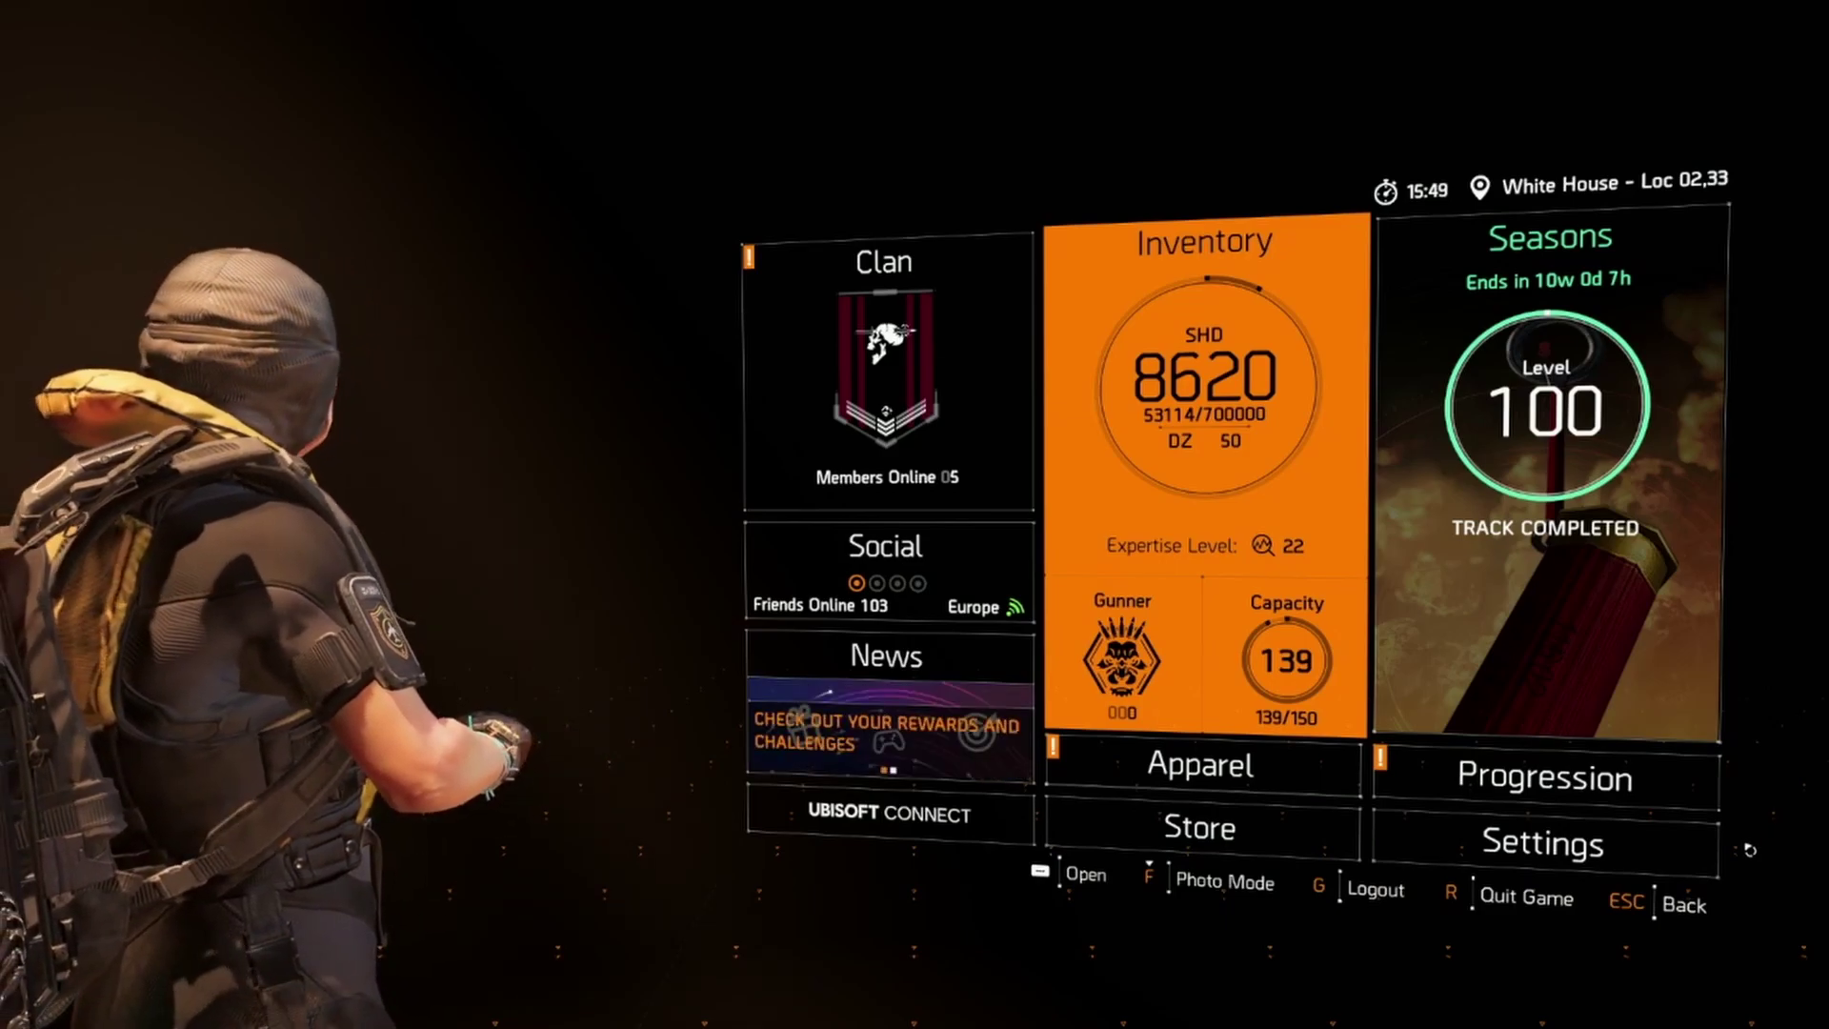
Step: Open the game settings and show the Video settings with DX12 Renderer set to No
left_click(1573, 843)
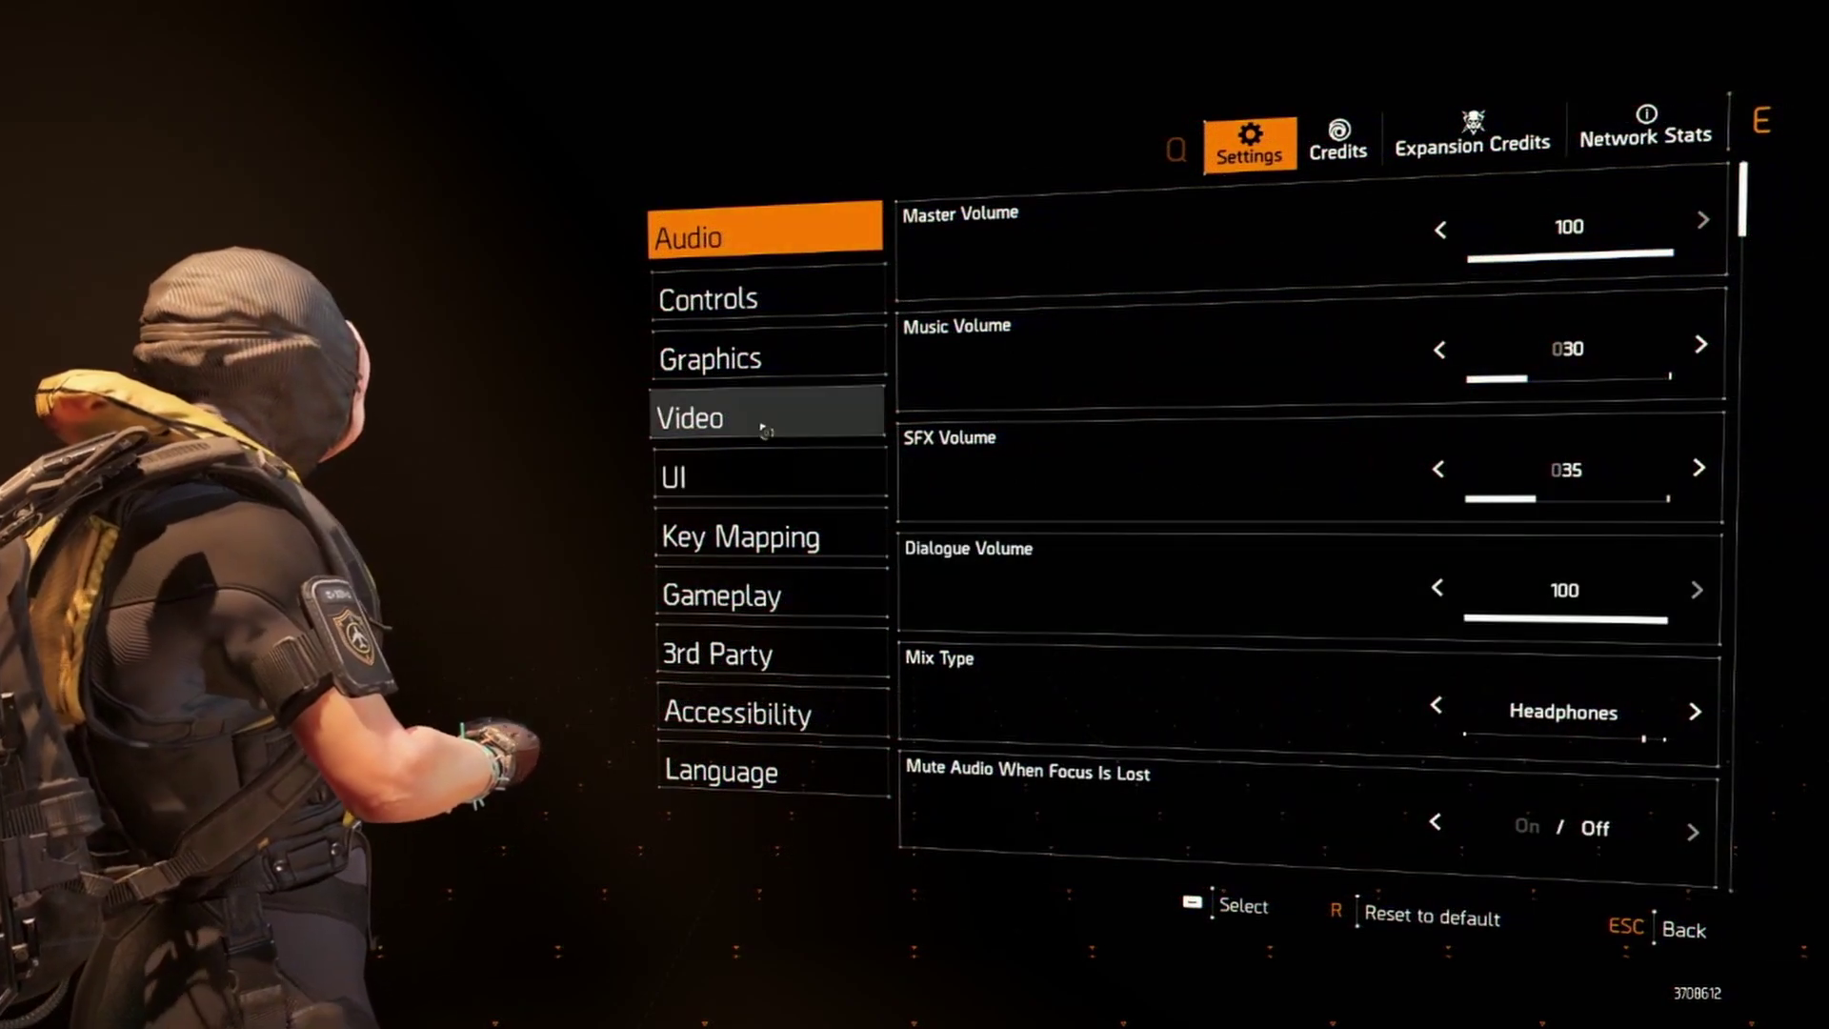
left_click(757, 418)
scroll(1185, 639, "down", 2)
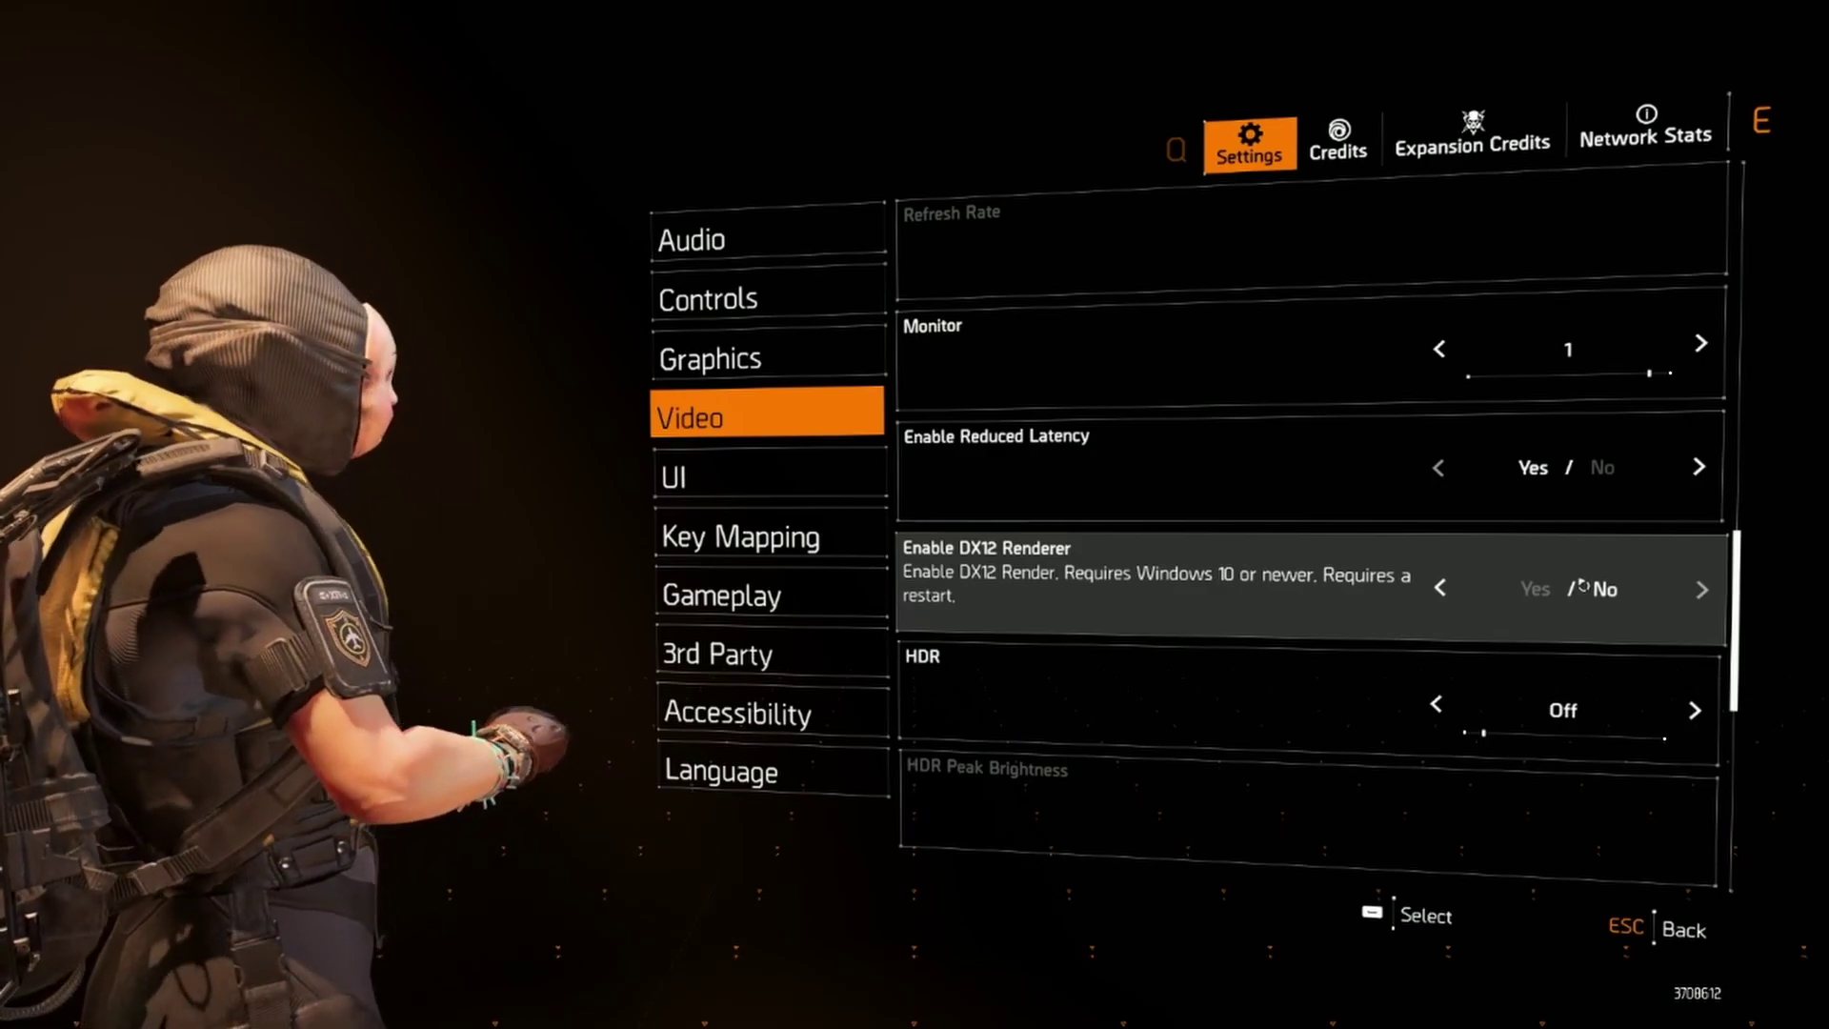
scroll(1429, 601, "down", 1)
scroll(1279, 623, "up", 2)
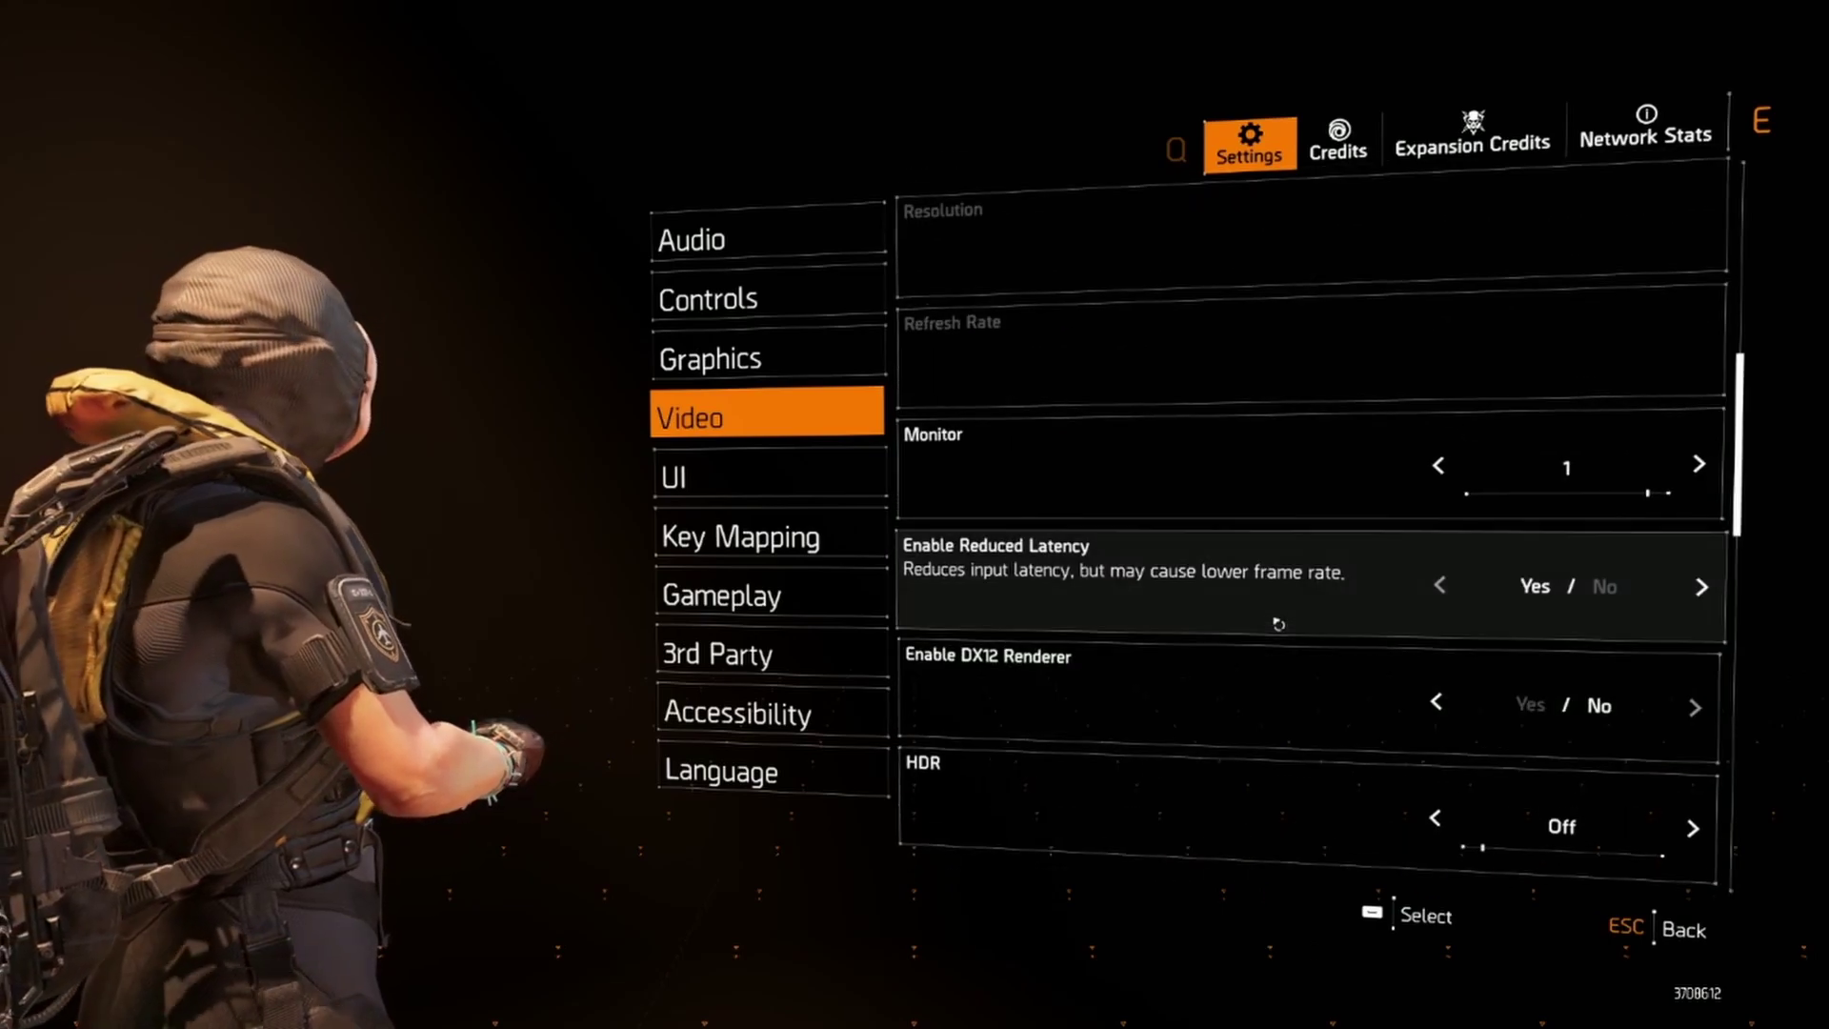
scroll(1278, 623, "up", 1)
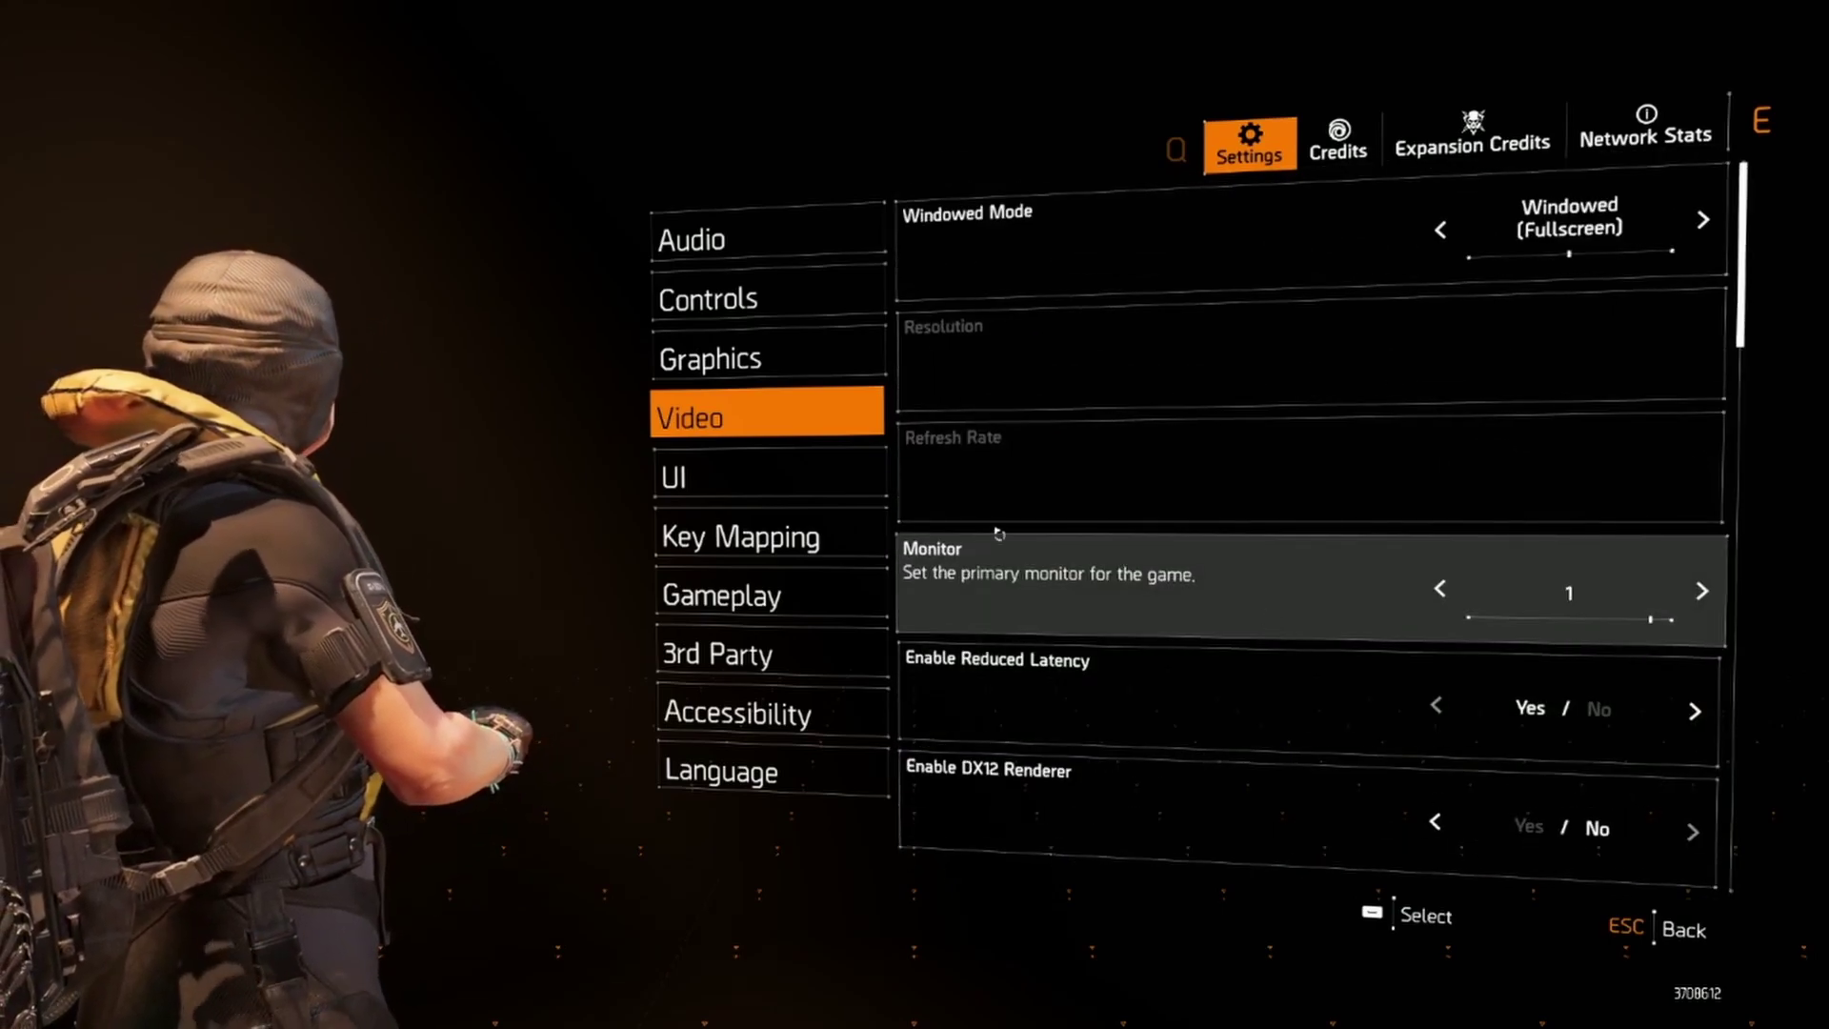
Step: Show the Graphics settings with Volumetric Fog left at Low
left_click(771, 359)
scroll(1095, 502, "down", 2)
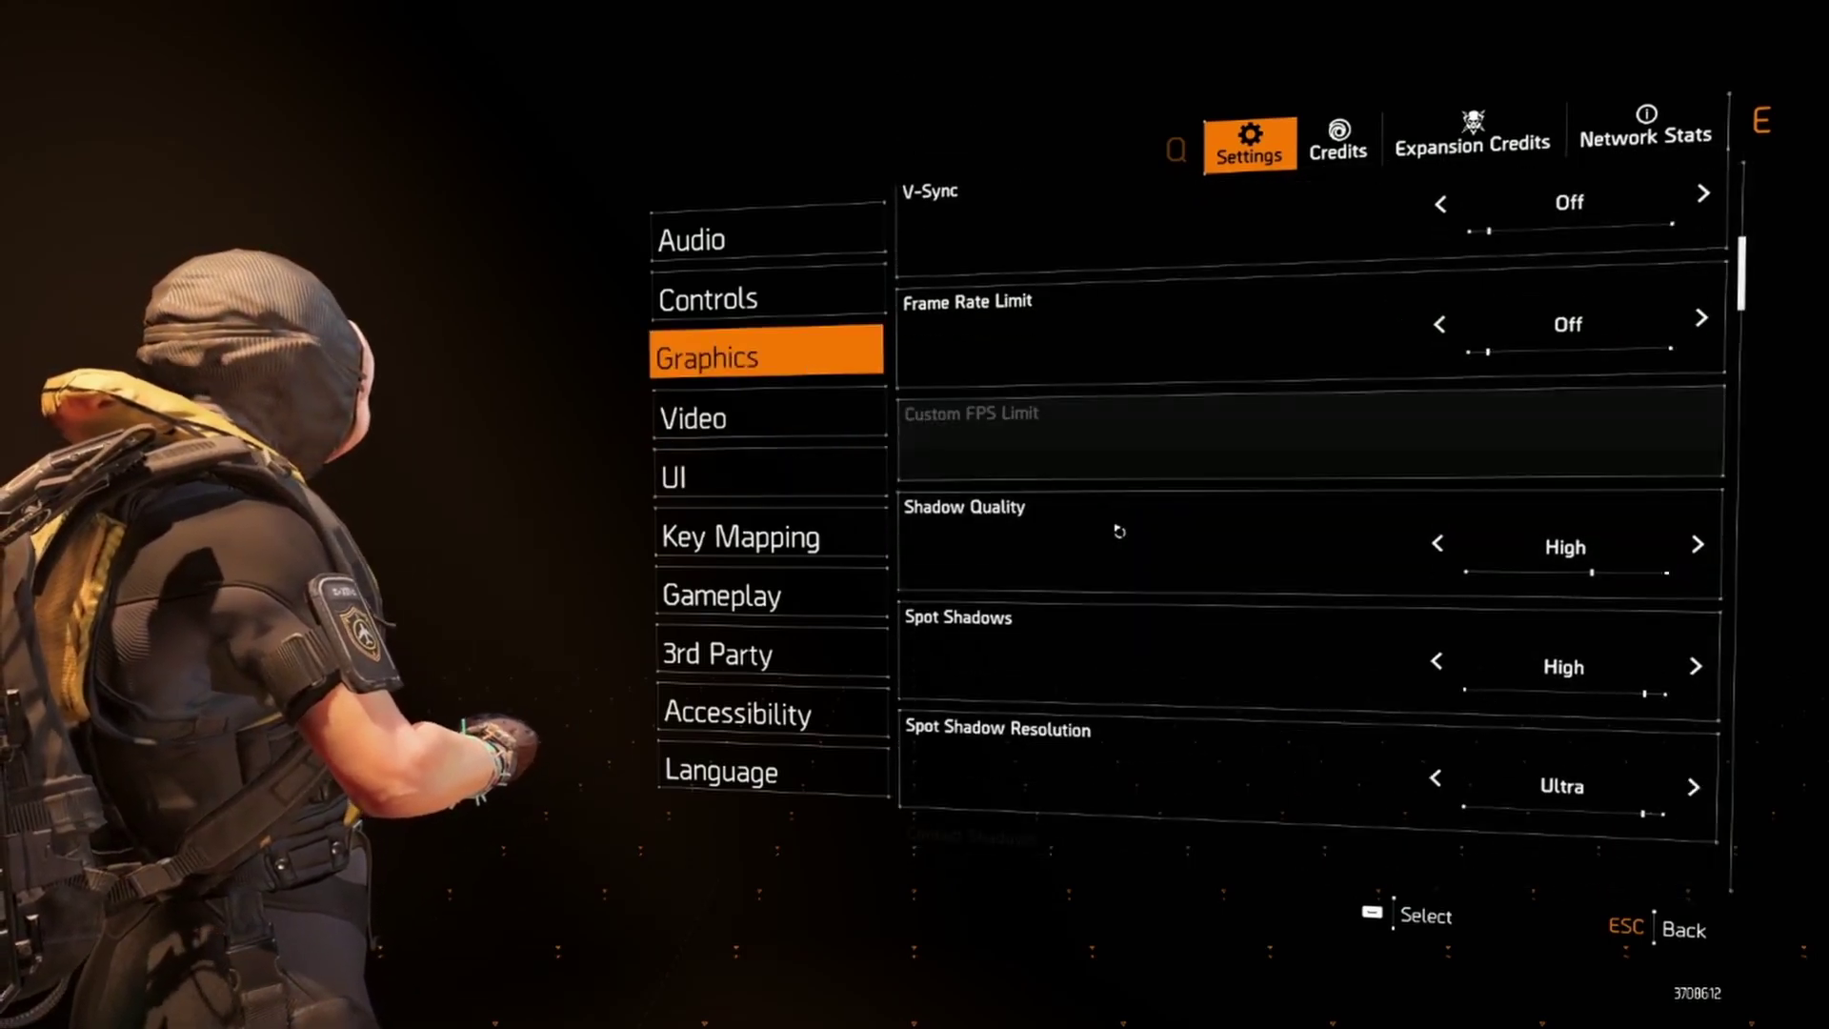
scroll(1115, 530, "down", 2)
scroll(1179, 548, "down", 1)
scroll(1178, 548, "down", 2)
scroll(1259, 557, "down", 1)
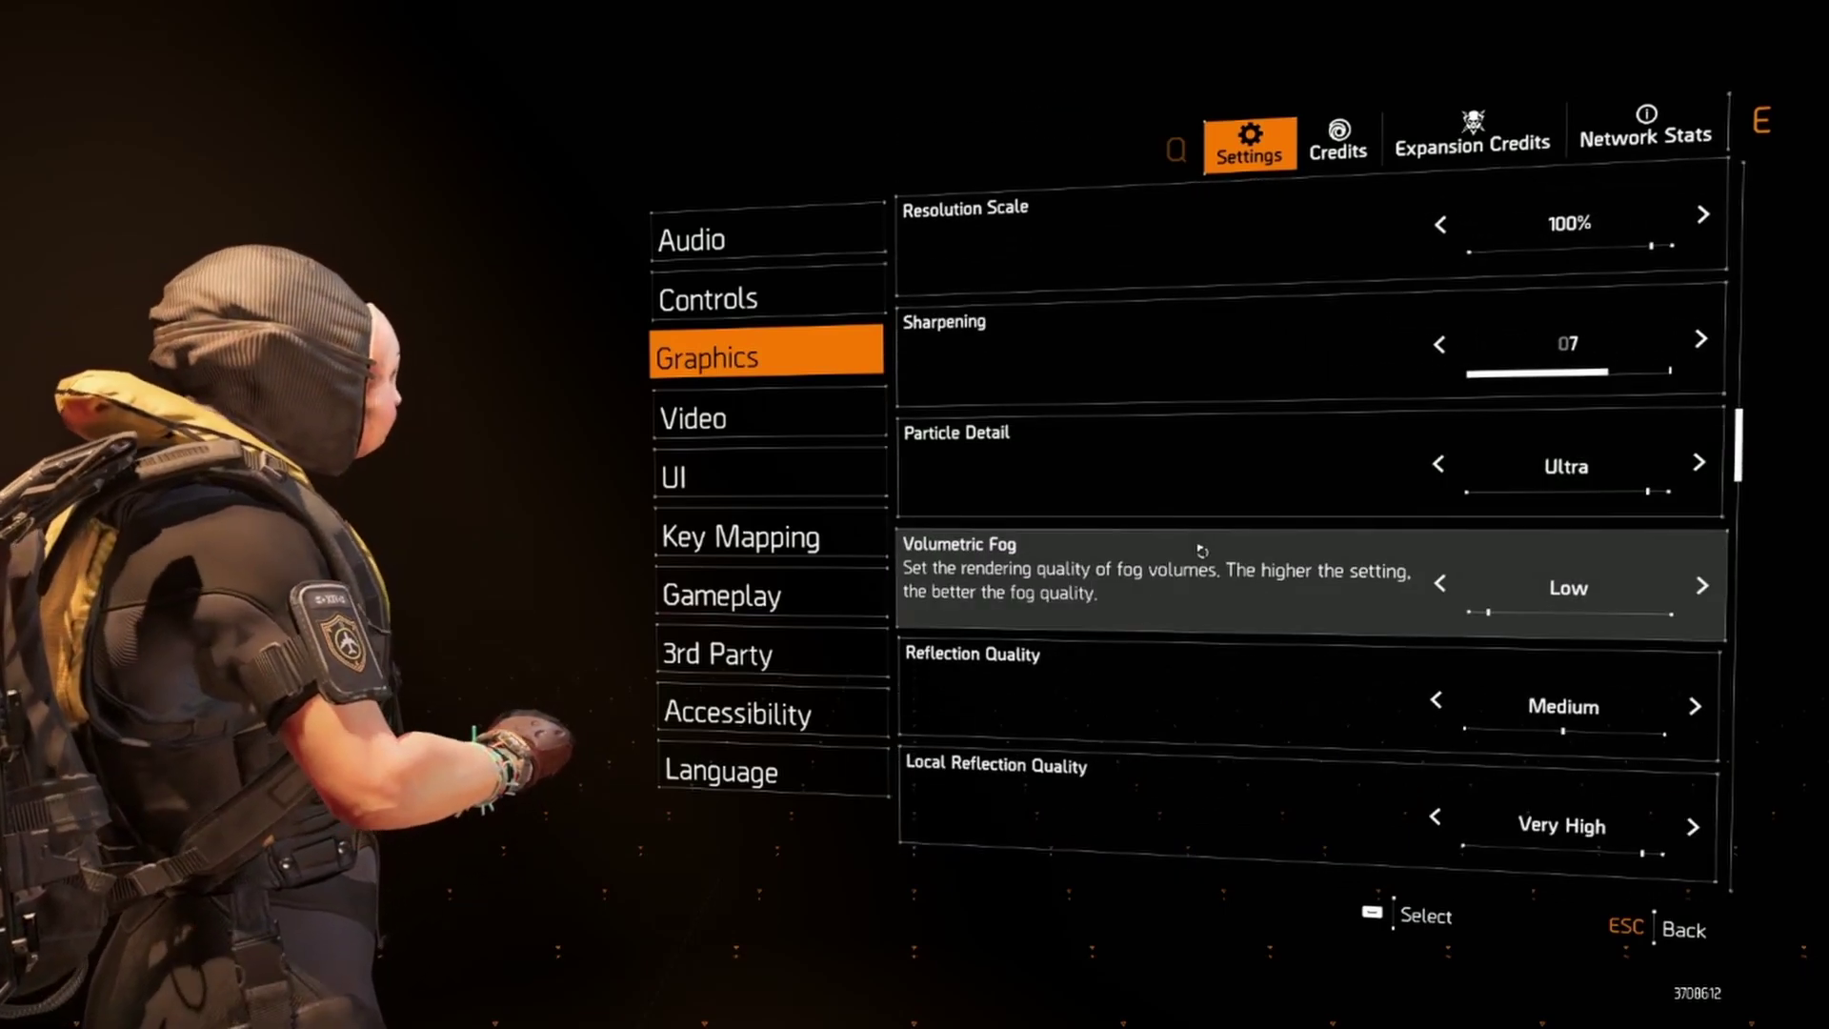